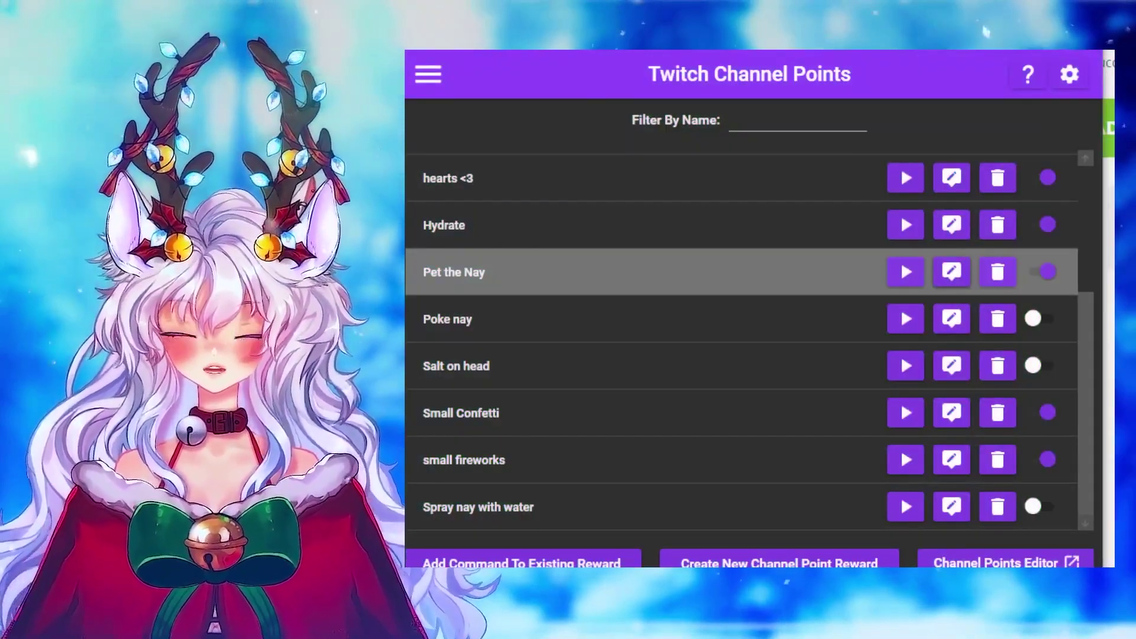
- Open the Accounts page and review the streamer and bot account sign-ins for Twitch and YouTube
left_click(429, 75)
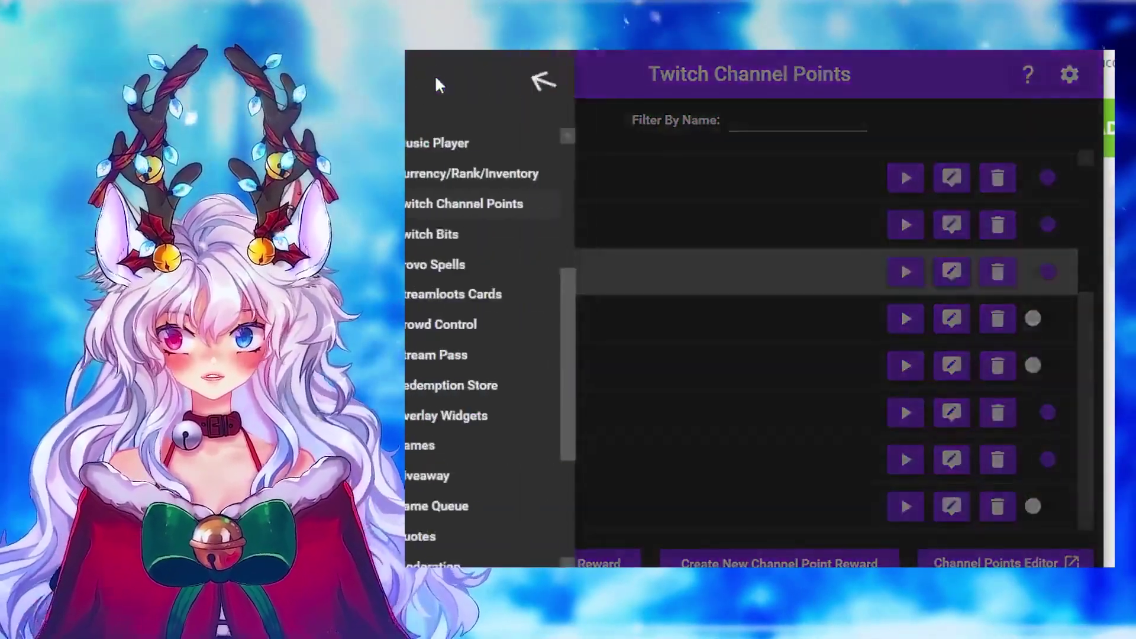
scroll(521, 390, "down", 5)
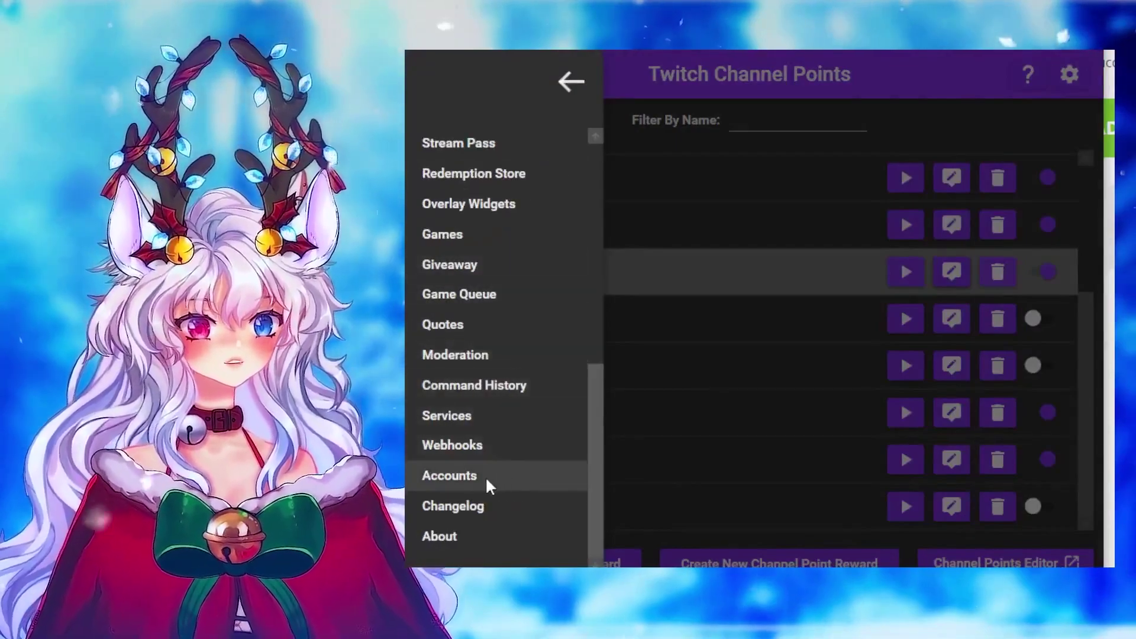
left_click(460, 475)
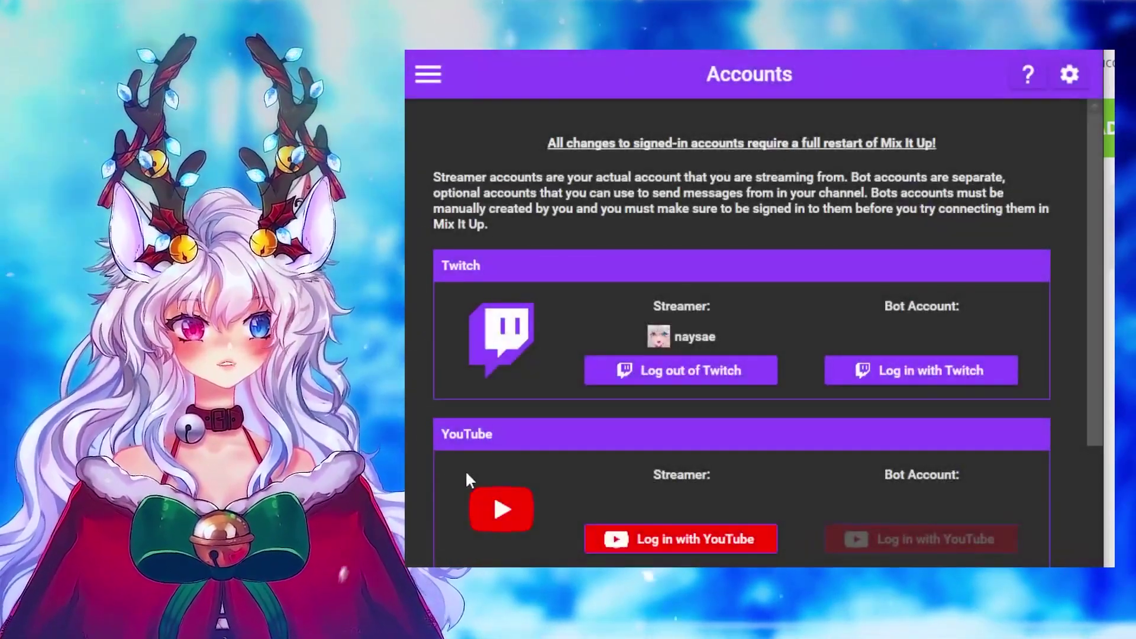
scroll(493, 406, "down", 2)
scroll(714, 271, "up", 1)
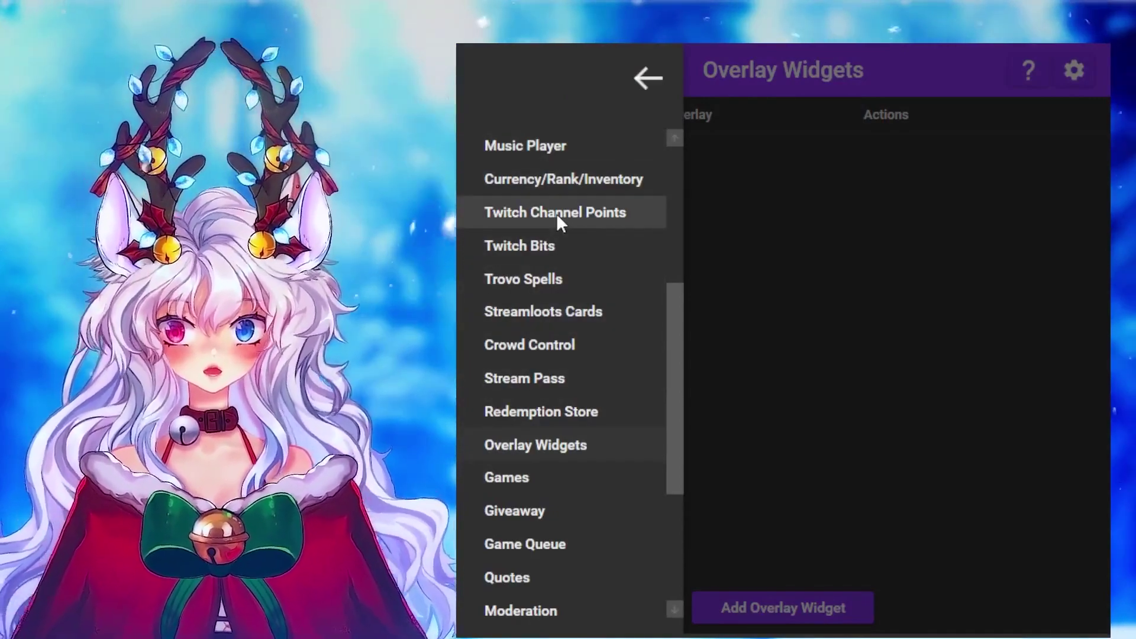
- Go to Twitch Channel Points and open the command of the "Pet the Nay" reward for editing
left_click(558, 215)
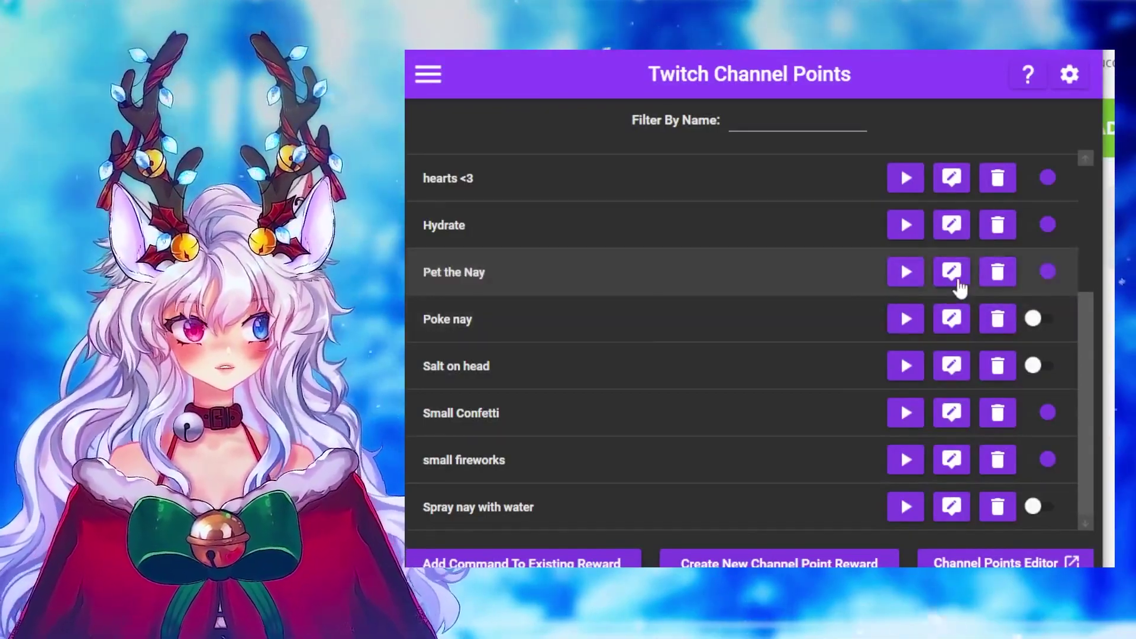
left_click(960, 287)
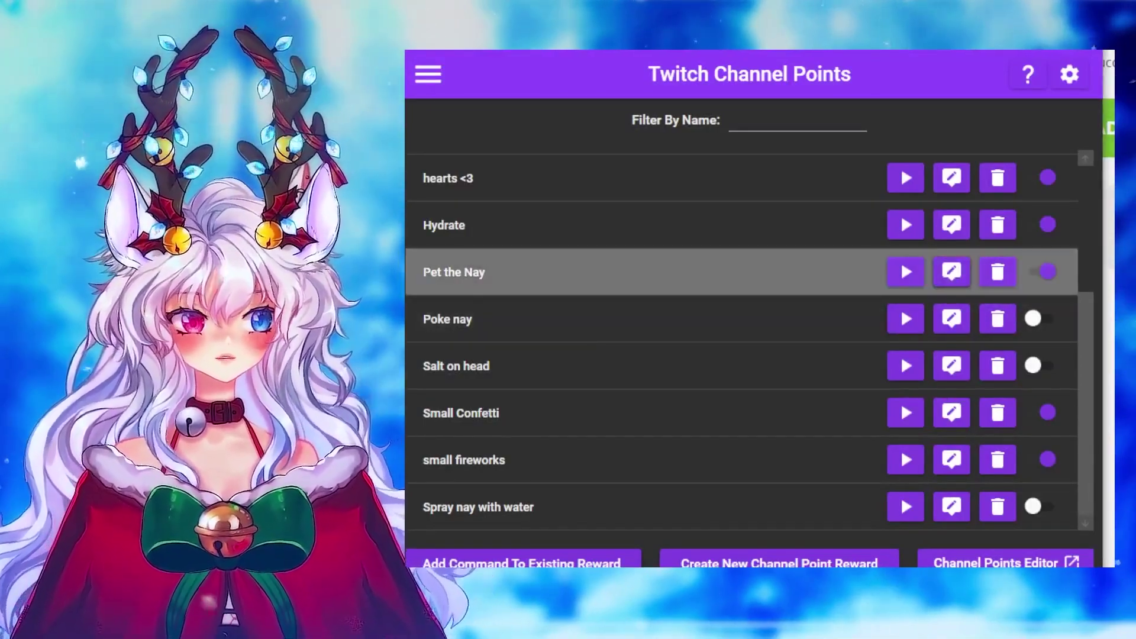
left_click_drag(551, 270, 547, 83)
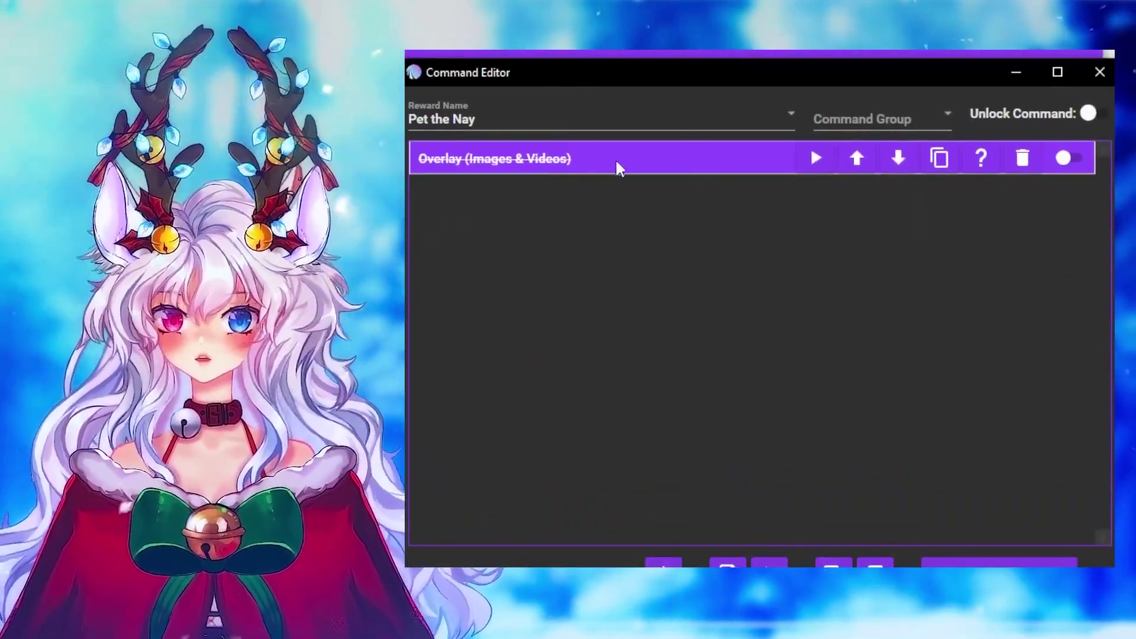
left_click_drag(493, 85, 482, 47)
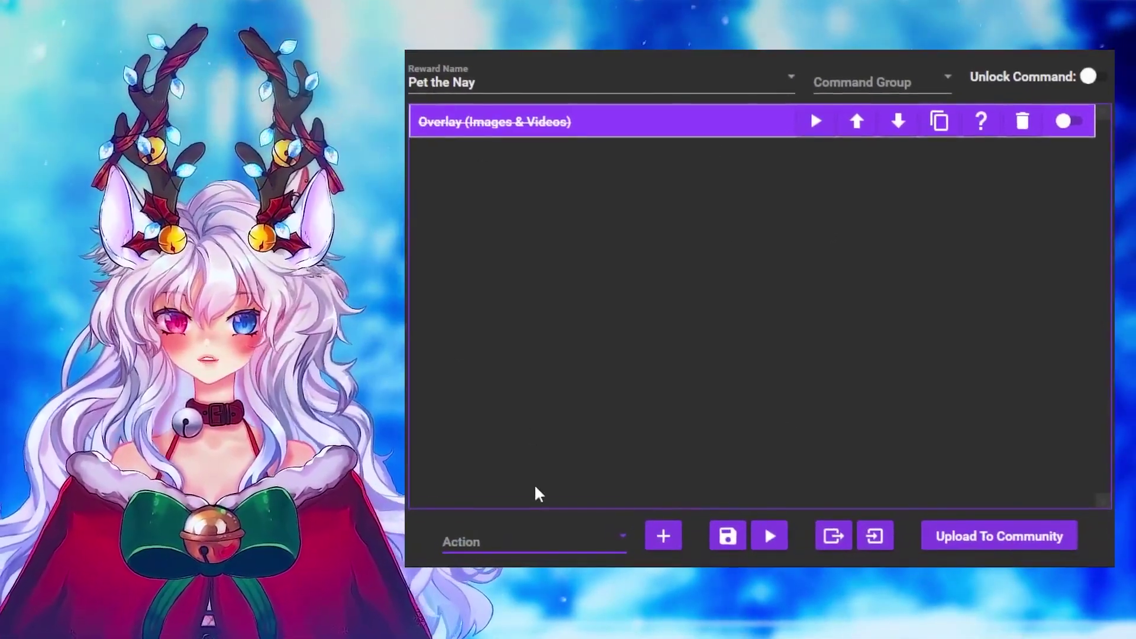
- Add a new Overlay (Images & Videos) action to the "Pet the Nay" command
left_click(619, 537)
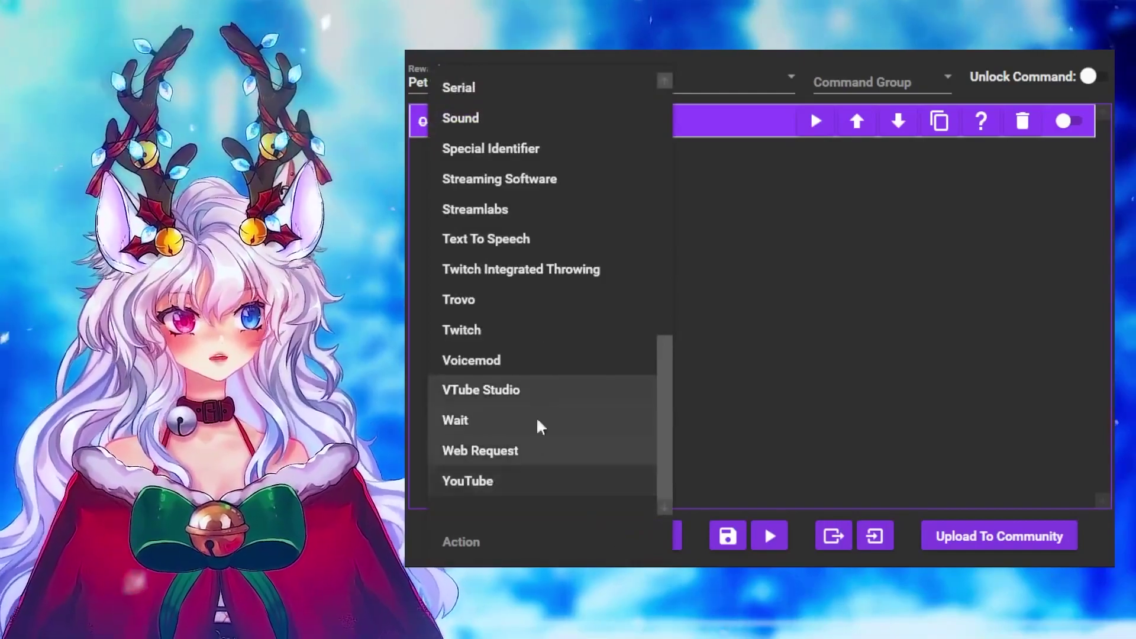
scroll(499, 80, "up", 10)
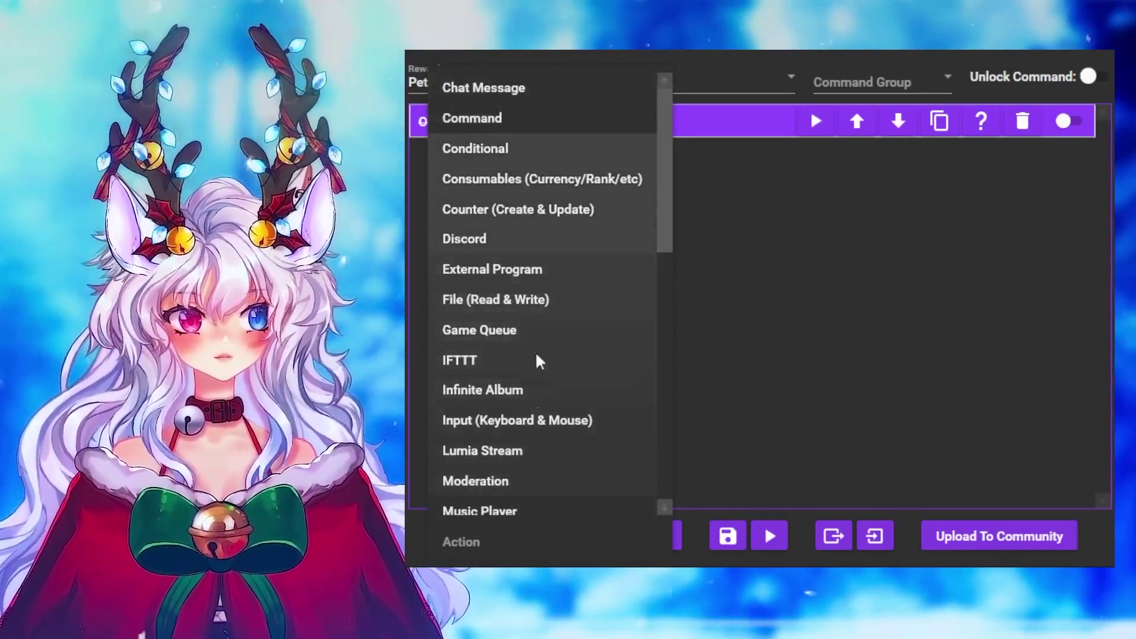
scroll(544, 483, "down", 3)
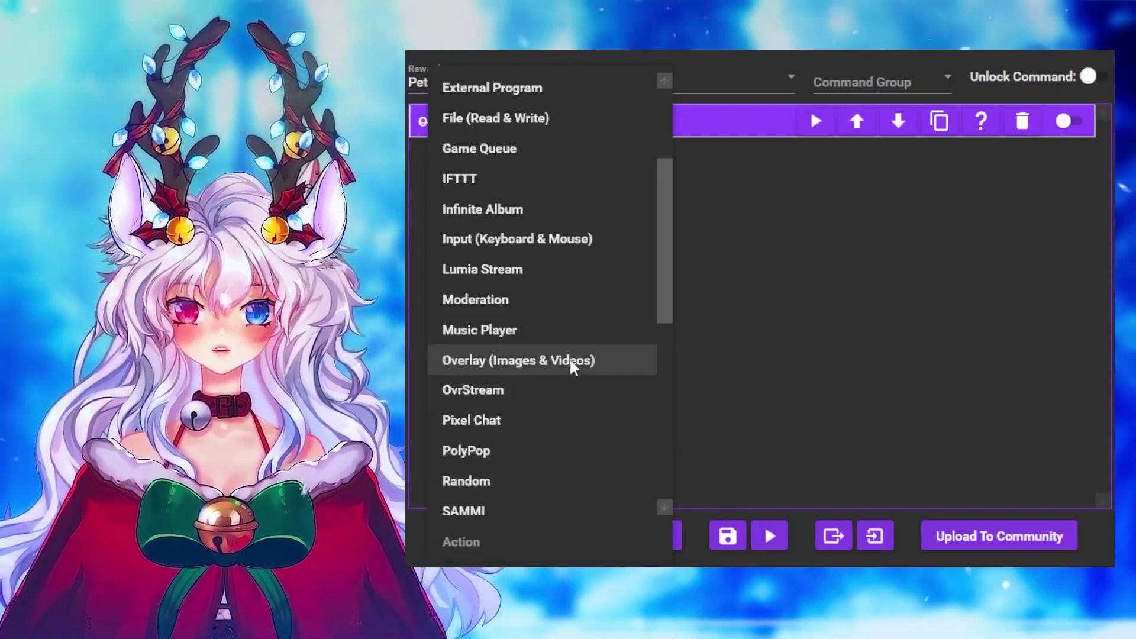
left_click(542, 370)
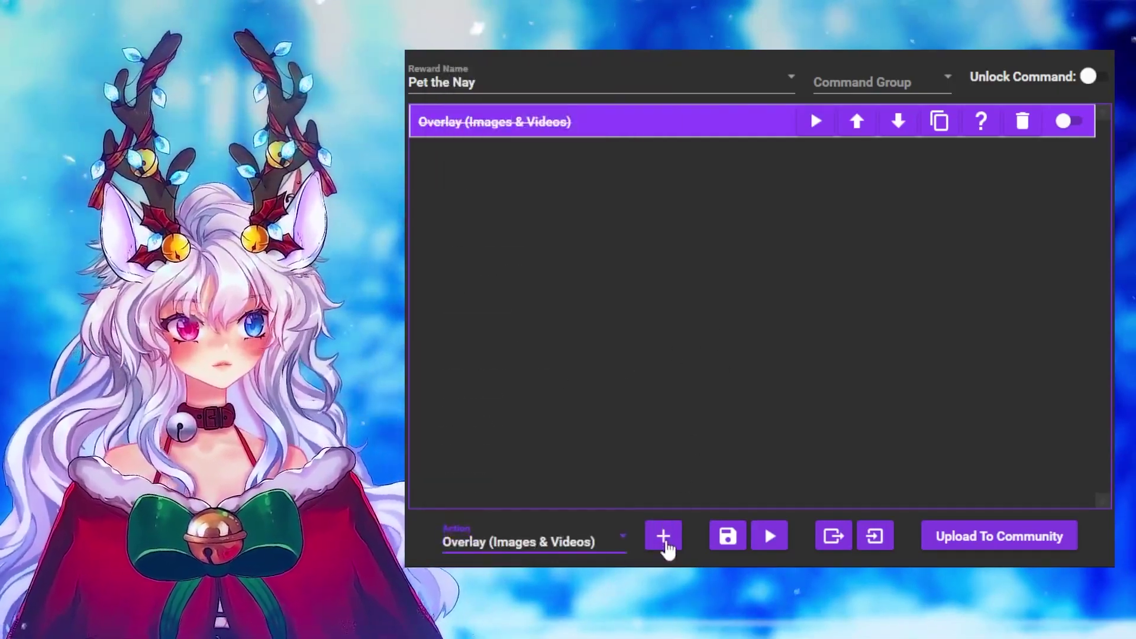
left_click(663, 537)
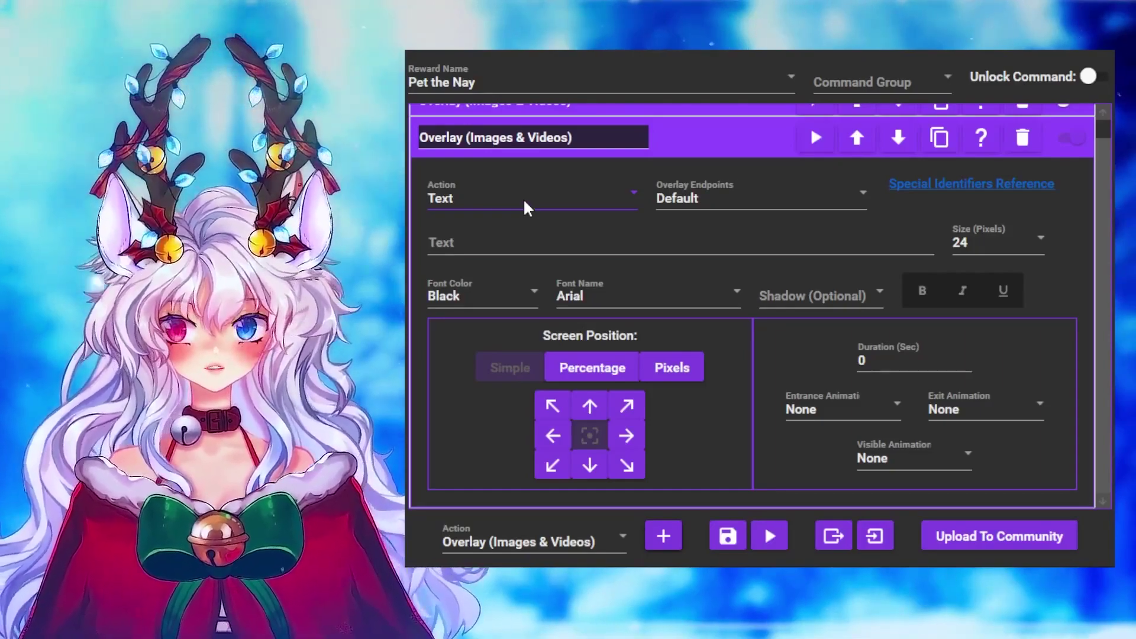
- Set the new overlay action's type to Video
scroll(527, 207, "up", 1)
left_click(439, 231)
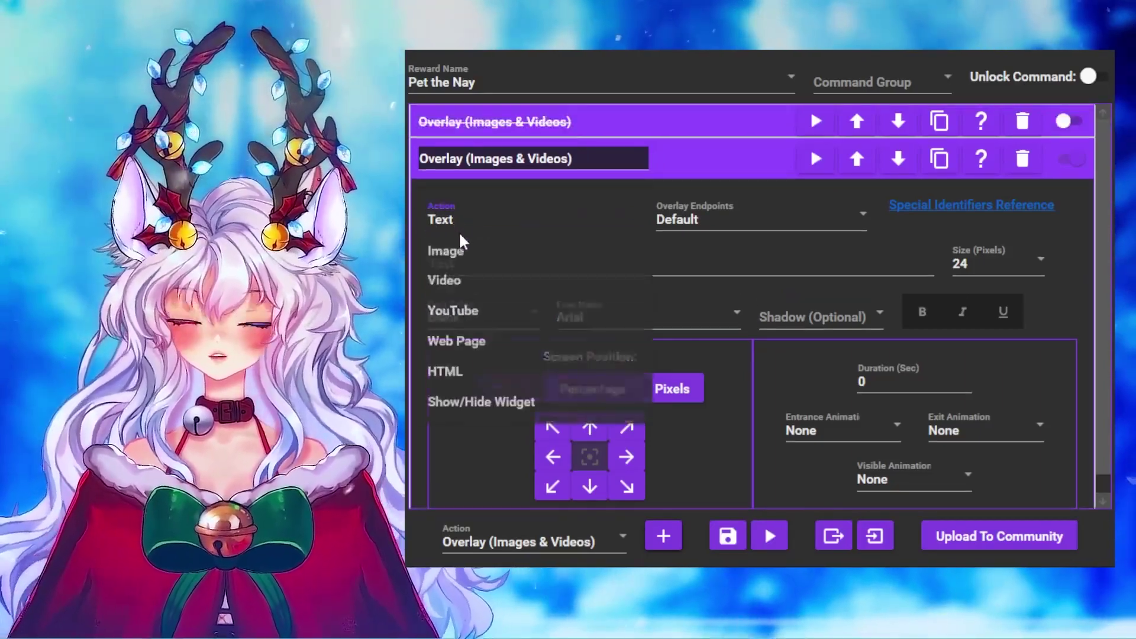
left_click(471, 284)
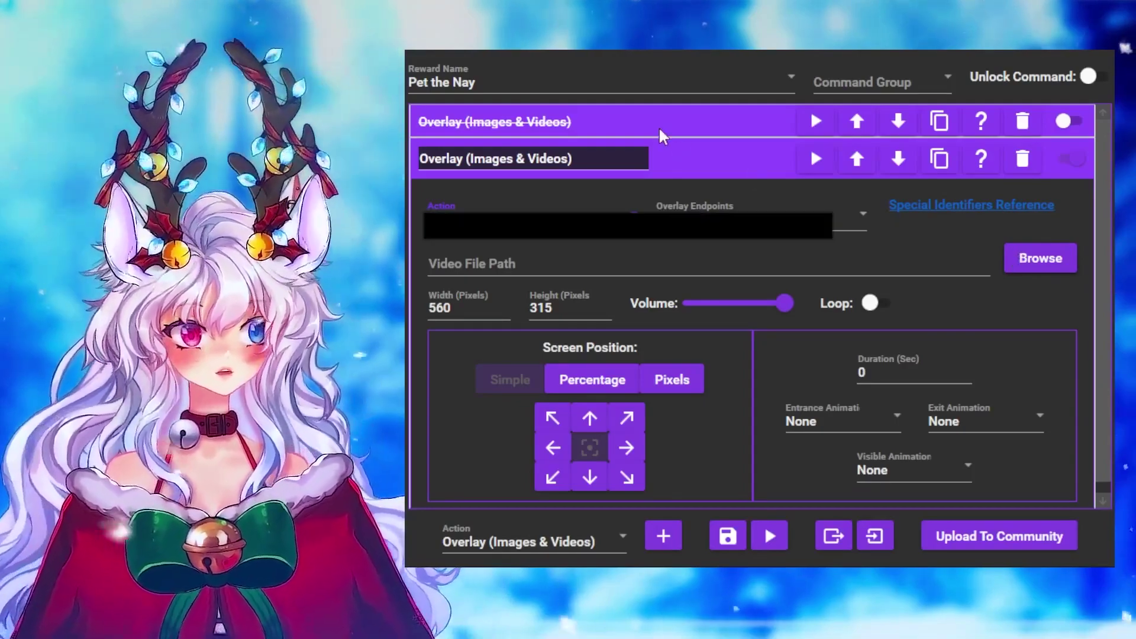
- Expand the existing overlay action above for reference and turn on looping in the new video action
left_click(660, 132)
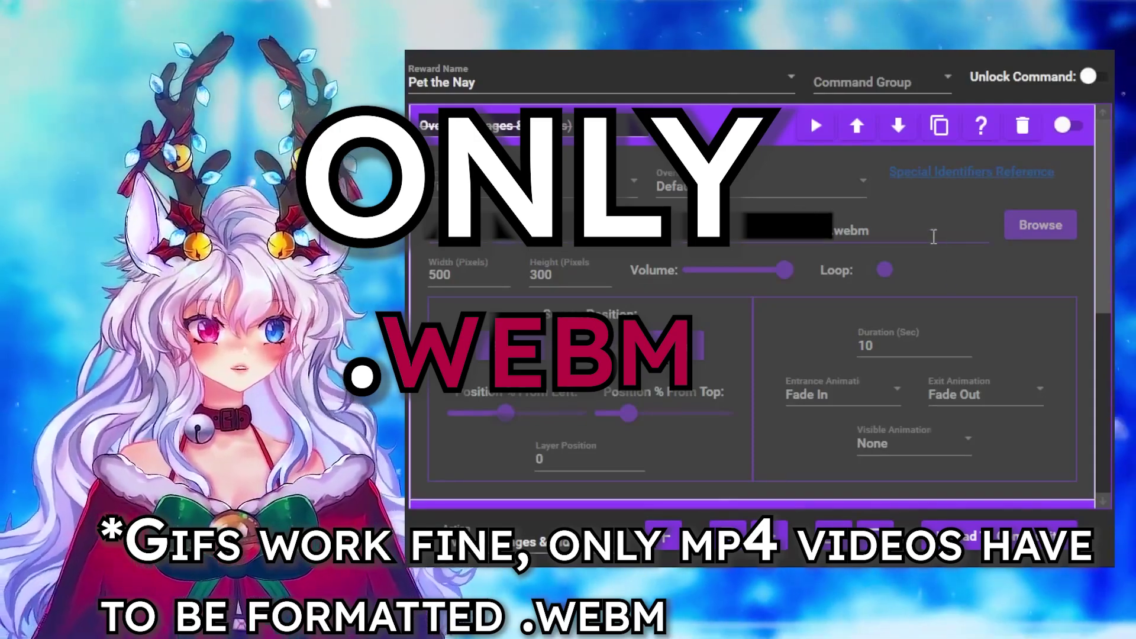
scroll(791, 355, "down", 6)
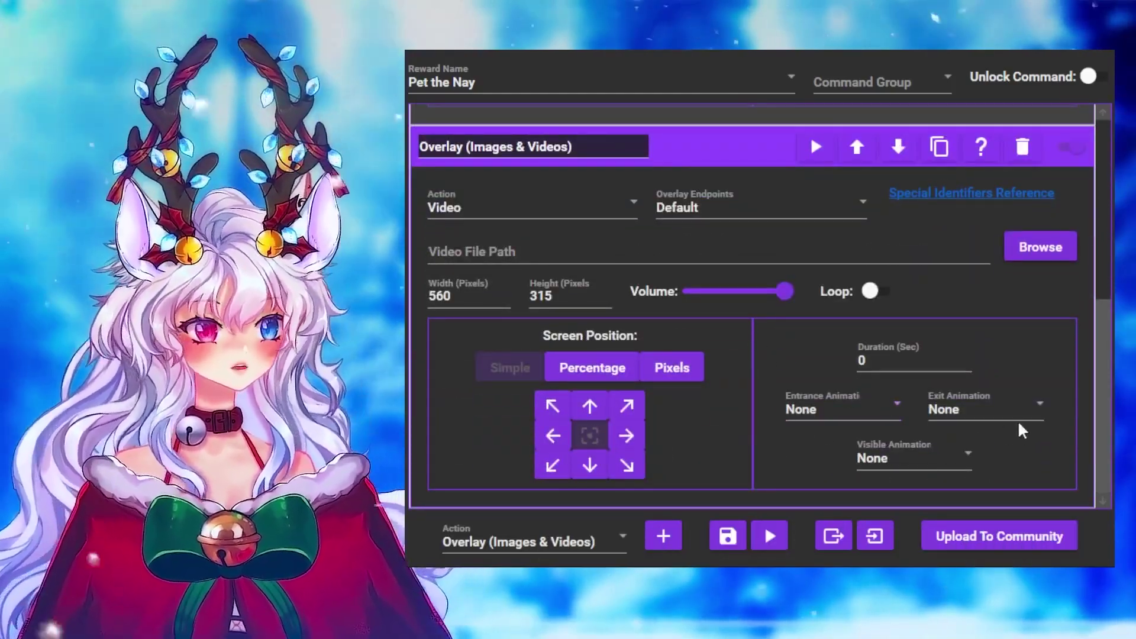
left_click(887, 362)
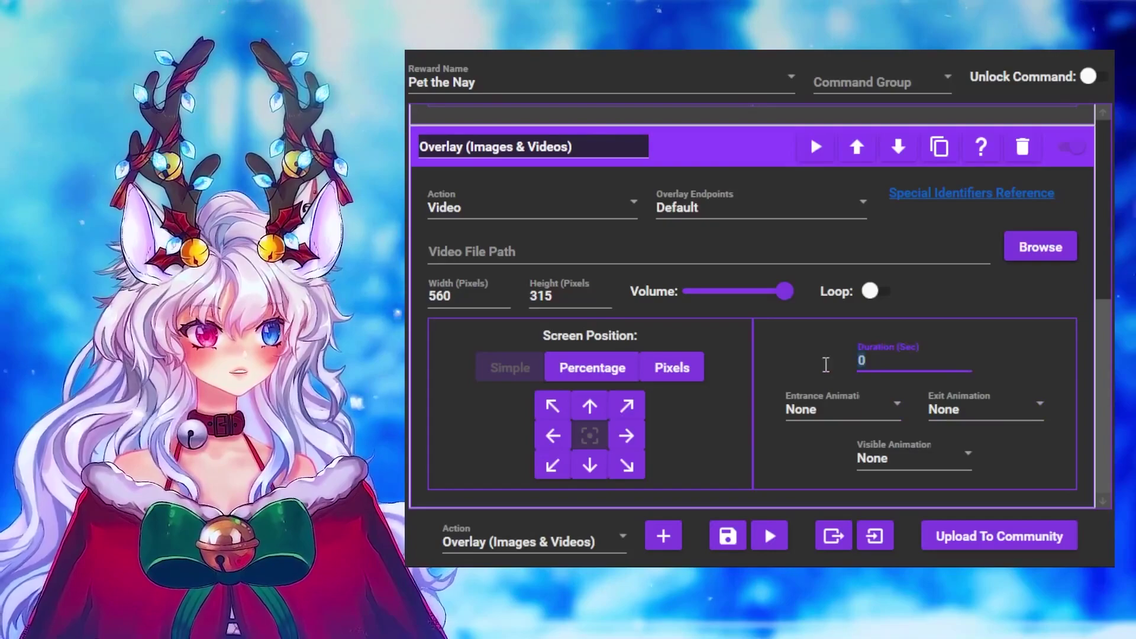
left_click(871, 293)
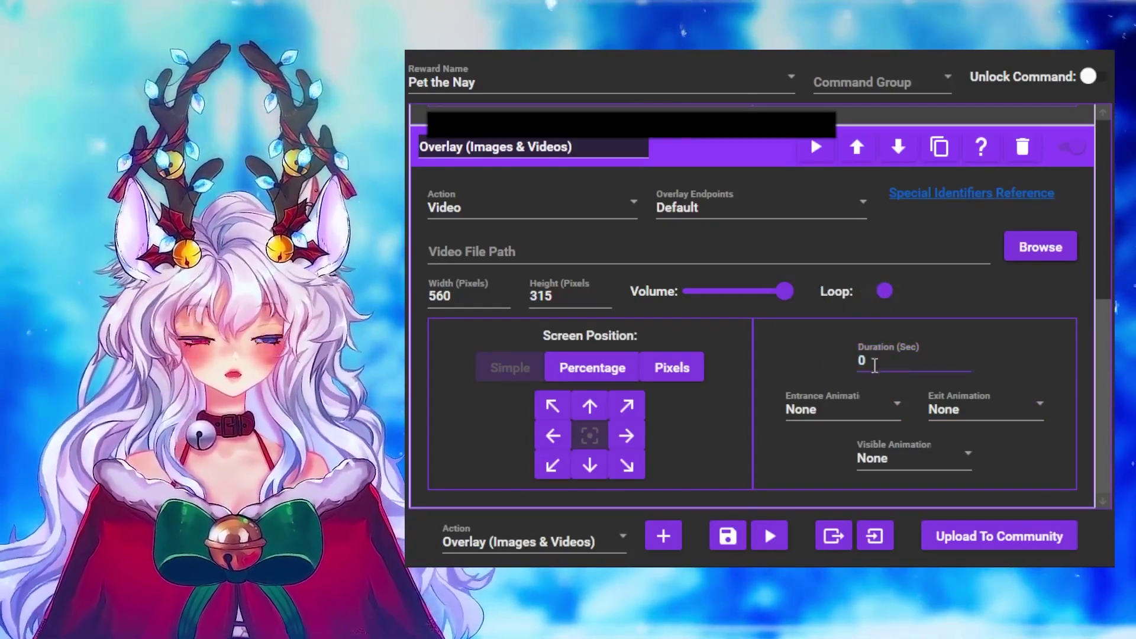
- Enable the existing .webm video overlay action and review its size, position, duration and animation settings
scroll(877, 373, "up", 5)
scroll(877, 374, "down", 5)
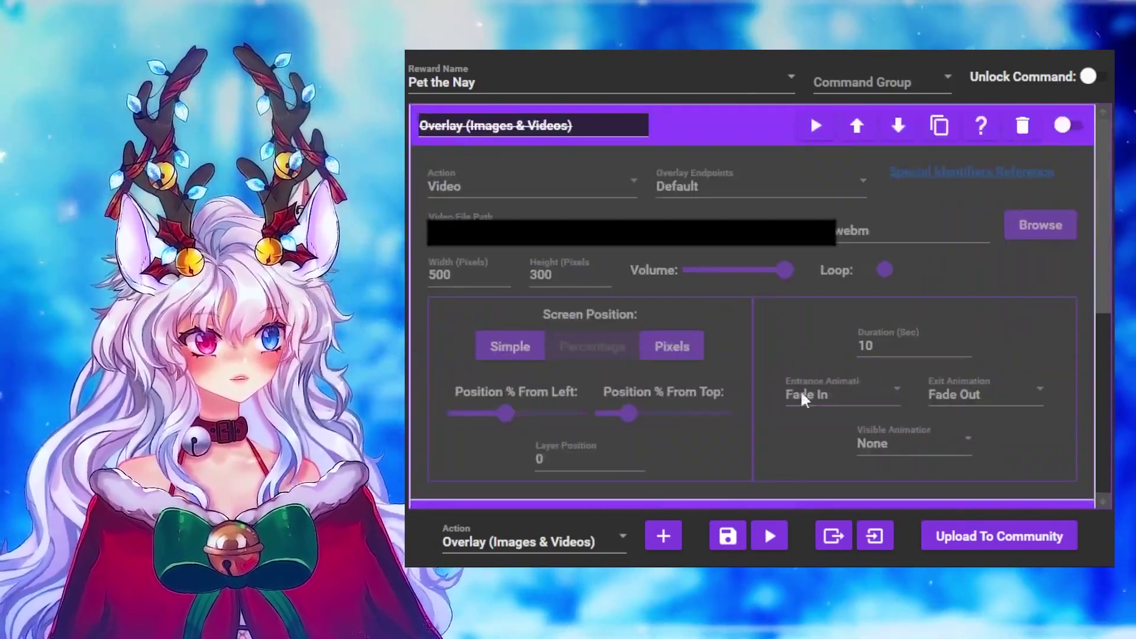
left_click(1068, 125)
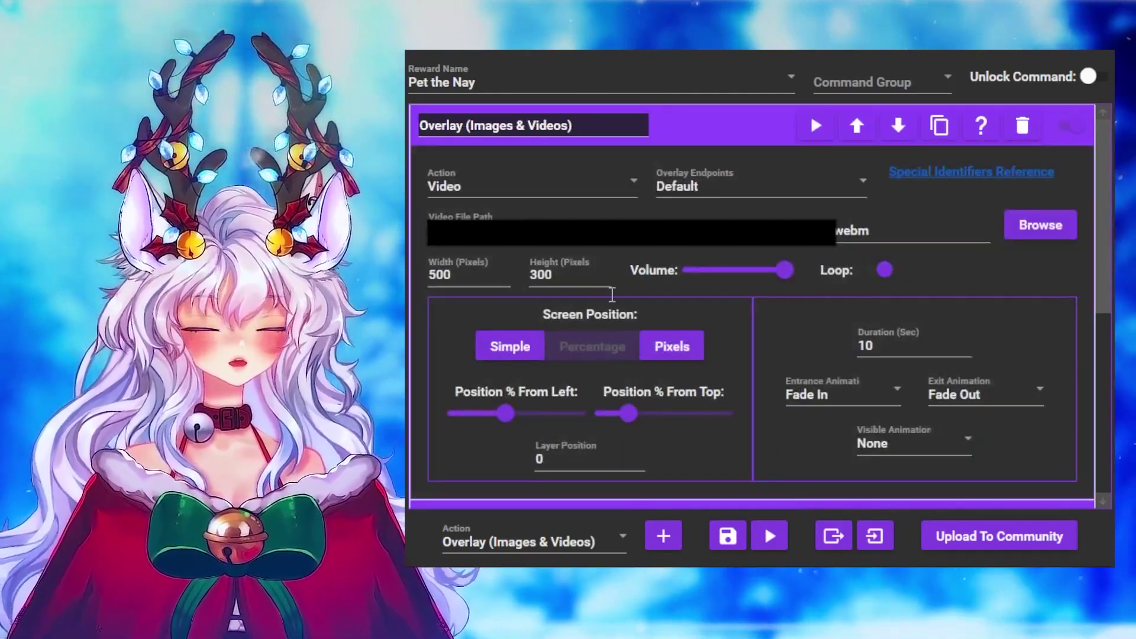
scroll(633, 367, "down", 1)
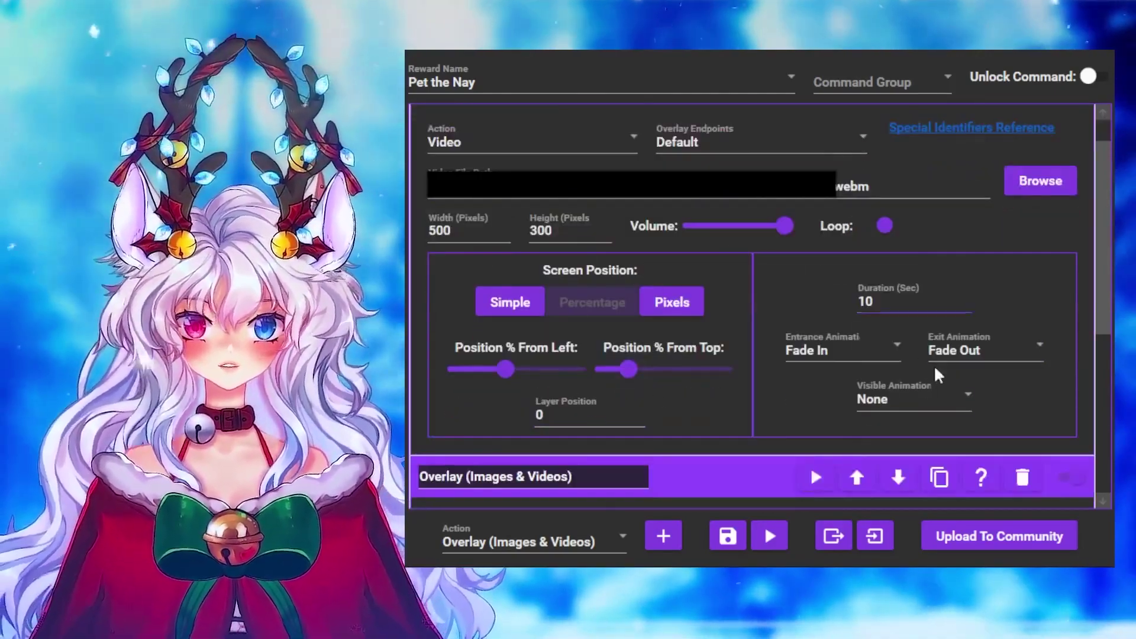
scroll(873, 434, "up", 1)
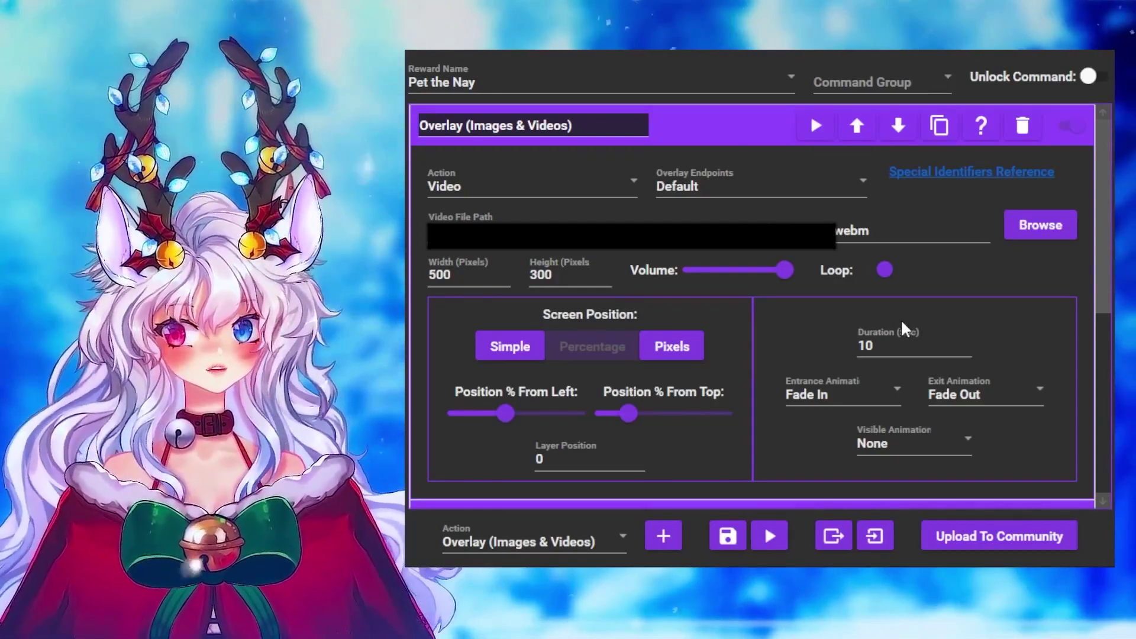
- Collapse both overlay actions and run a test of the first one
left_click(758, 126)
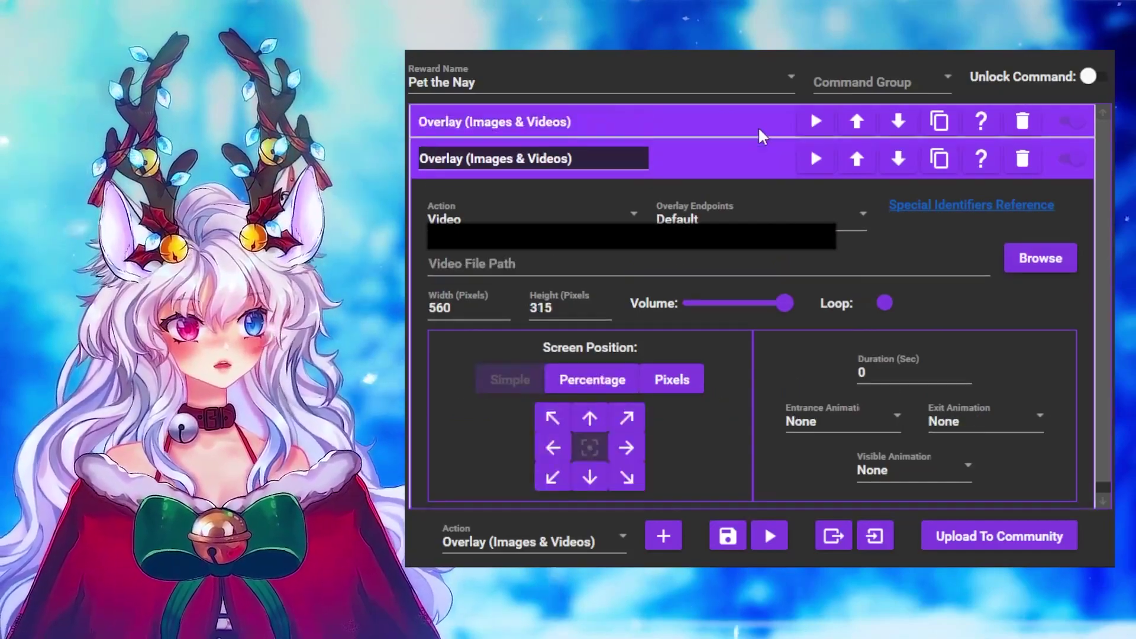
left_click(747, 155)
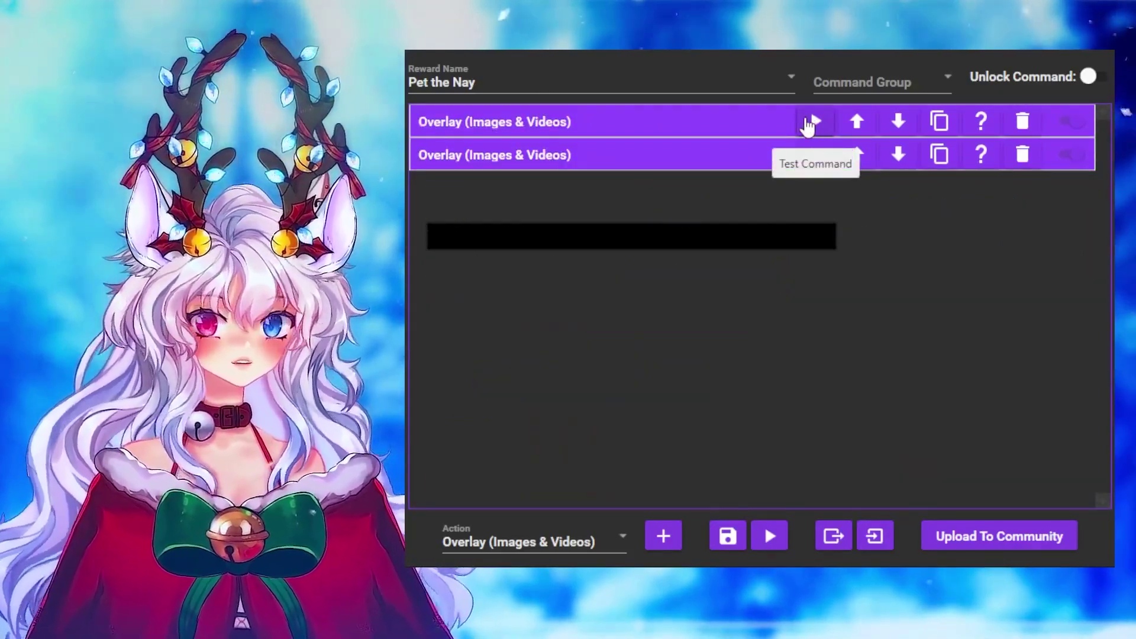
left_click(808, 125)
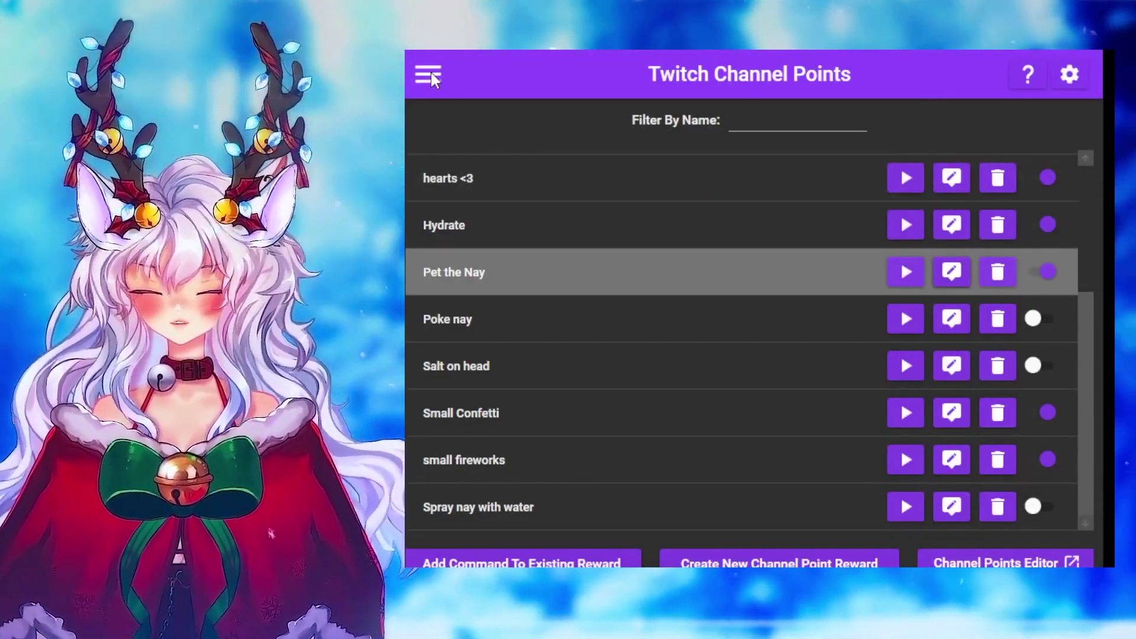
- Leave the channel points list and open the Services page
left_click(431, 73)
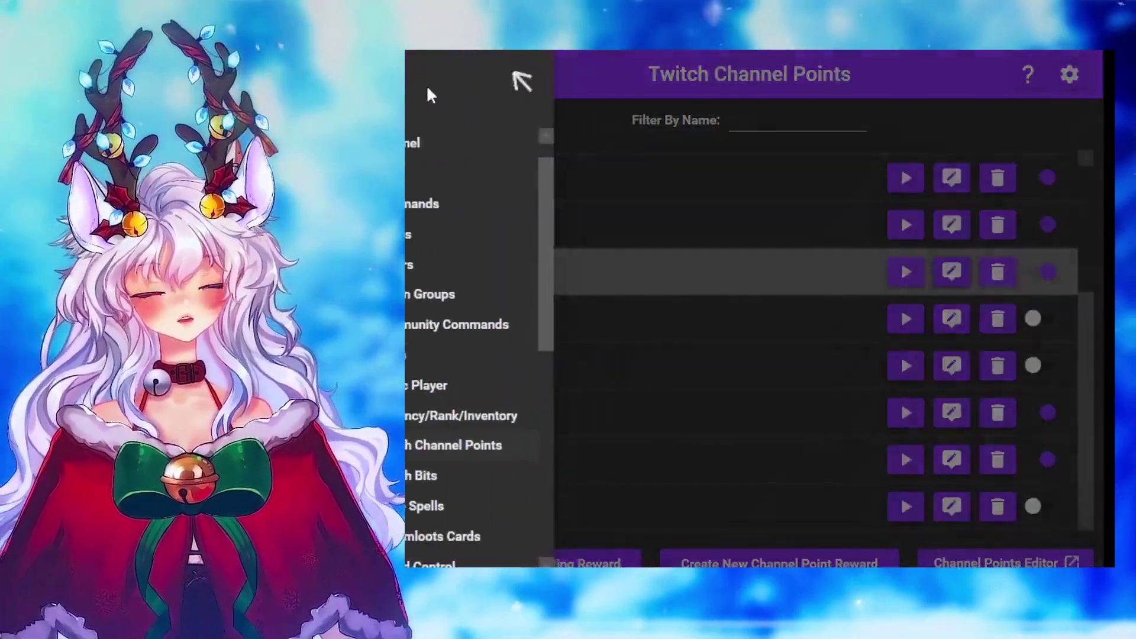
scroll(541, 320, "down", 8)
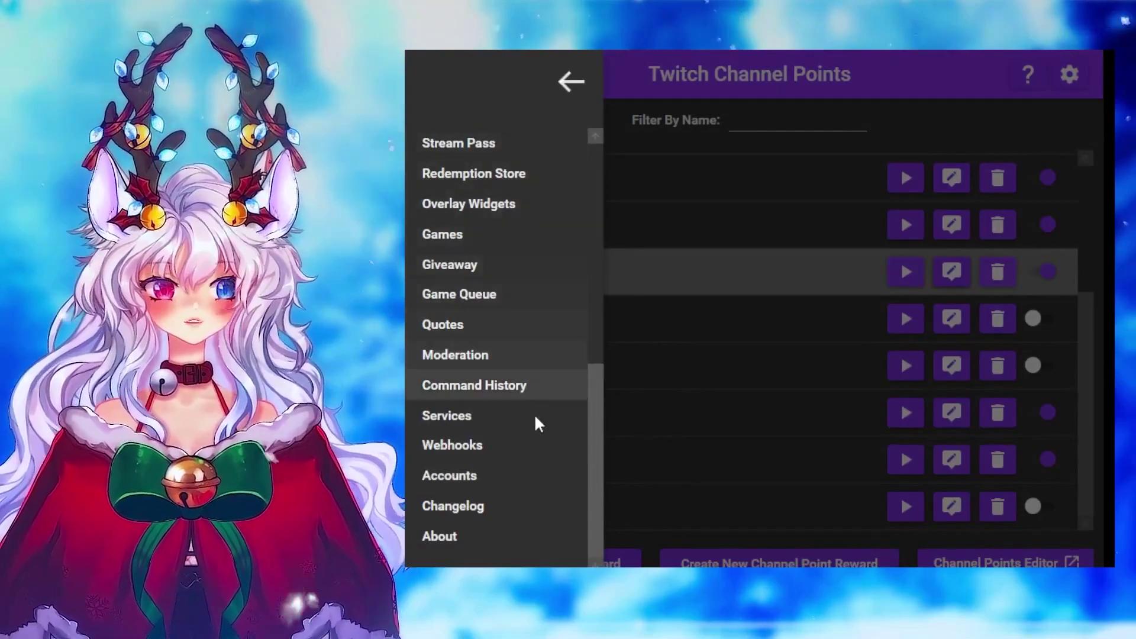
left_click(468, 411)
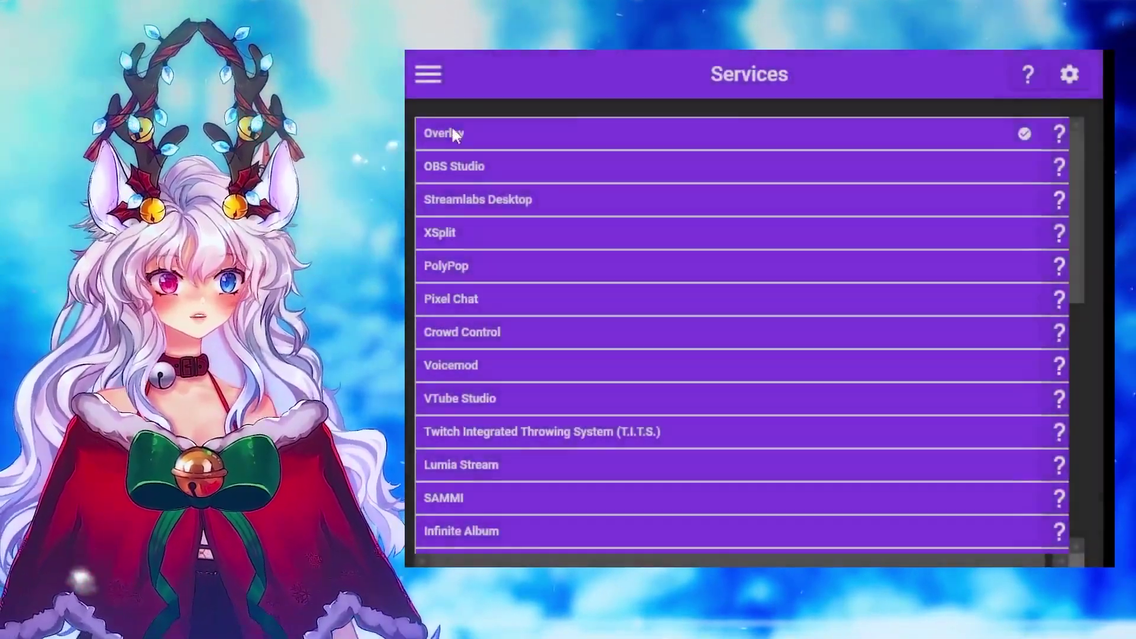